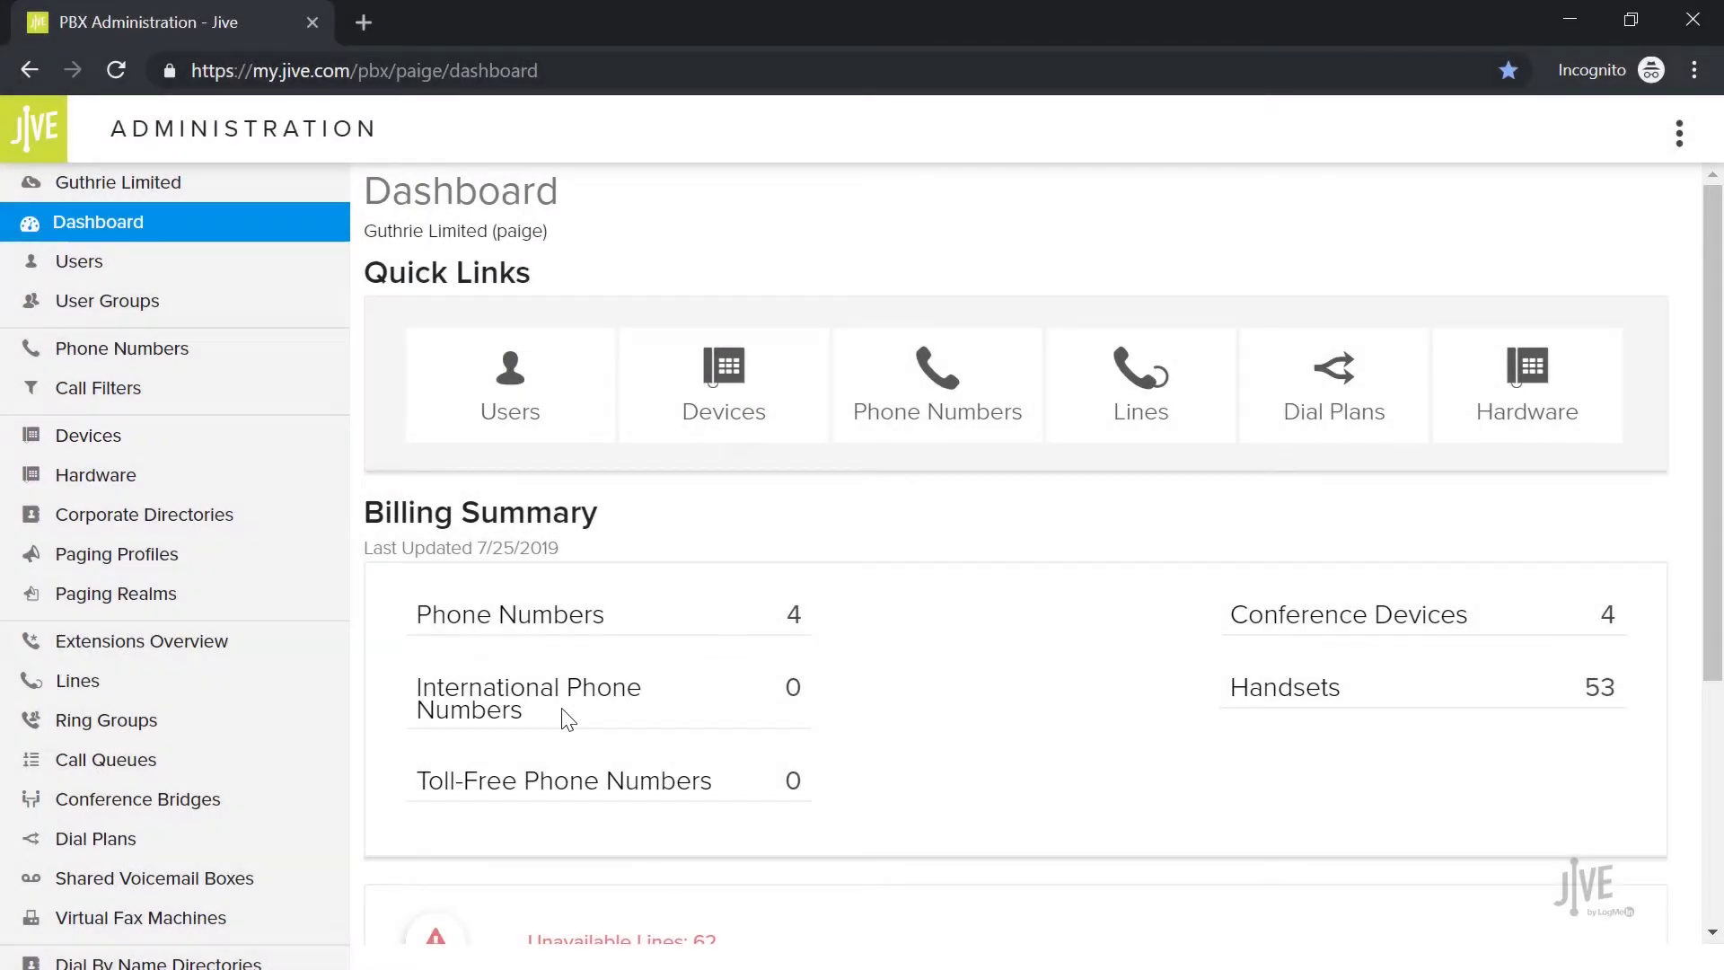
click(272, 445)
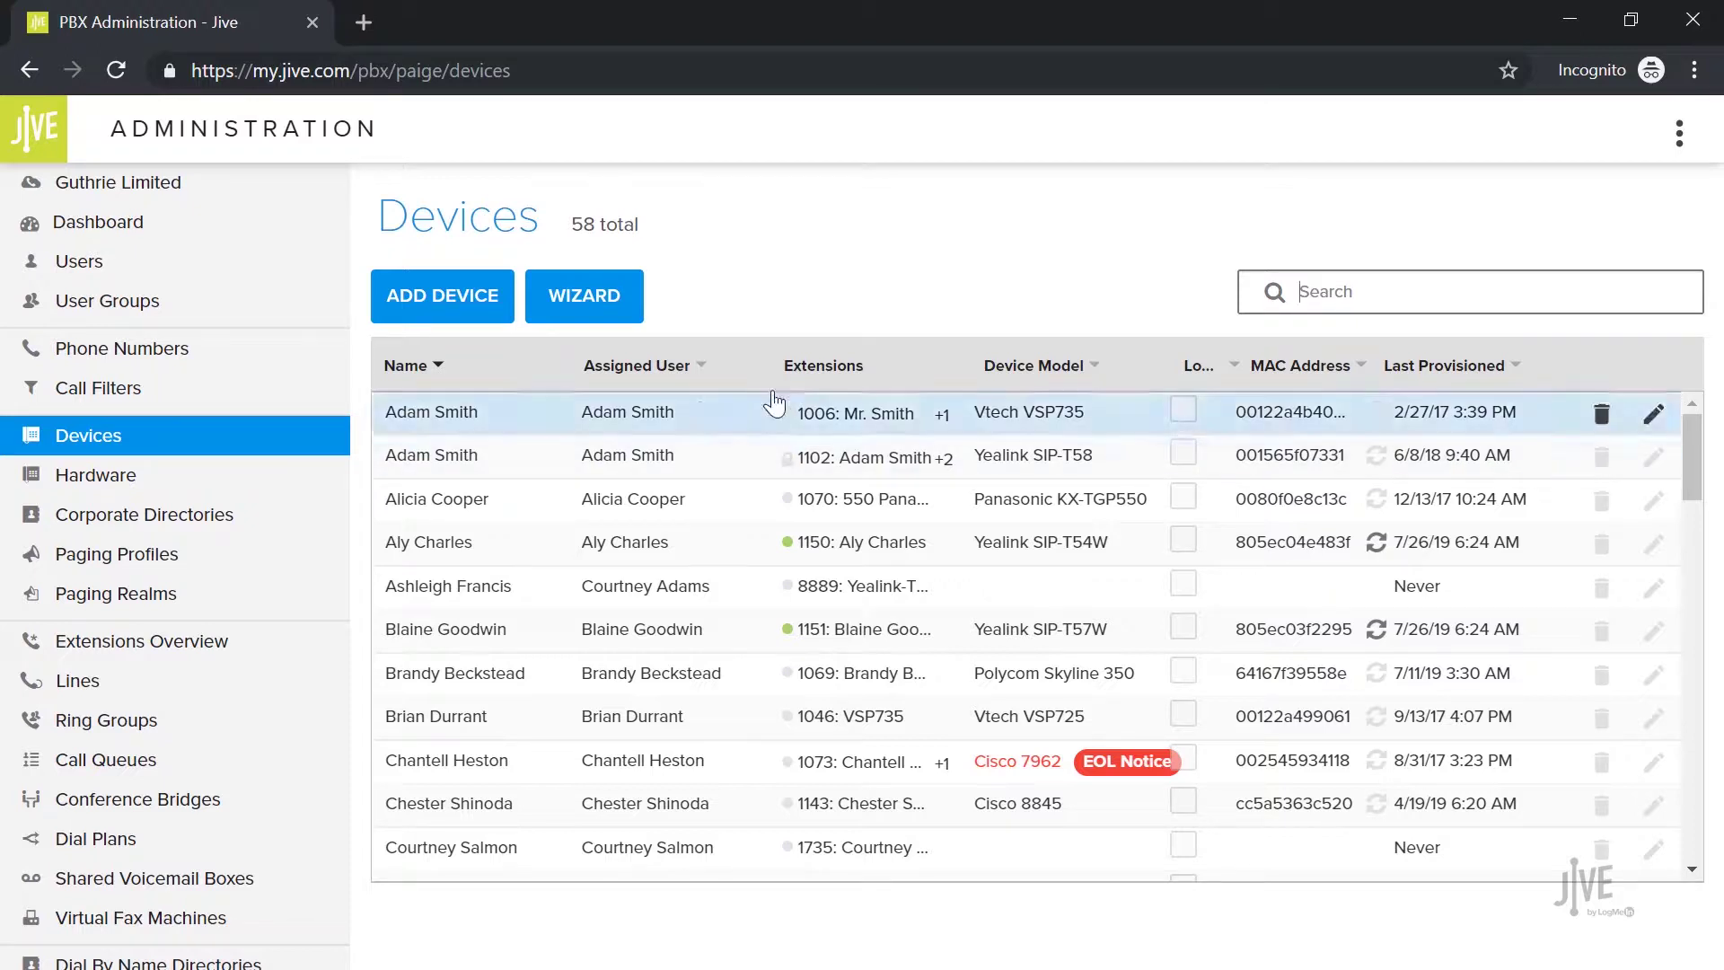
click(1319, 294)
text(1149)
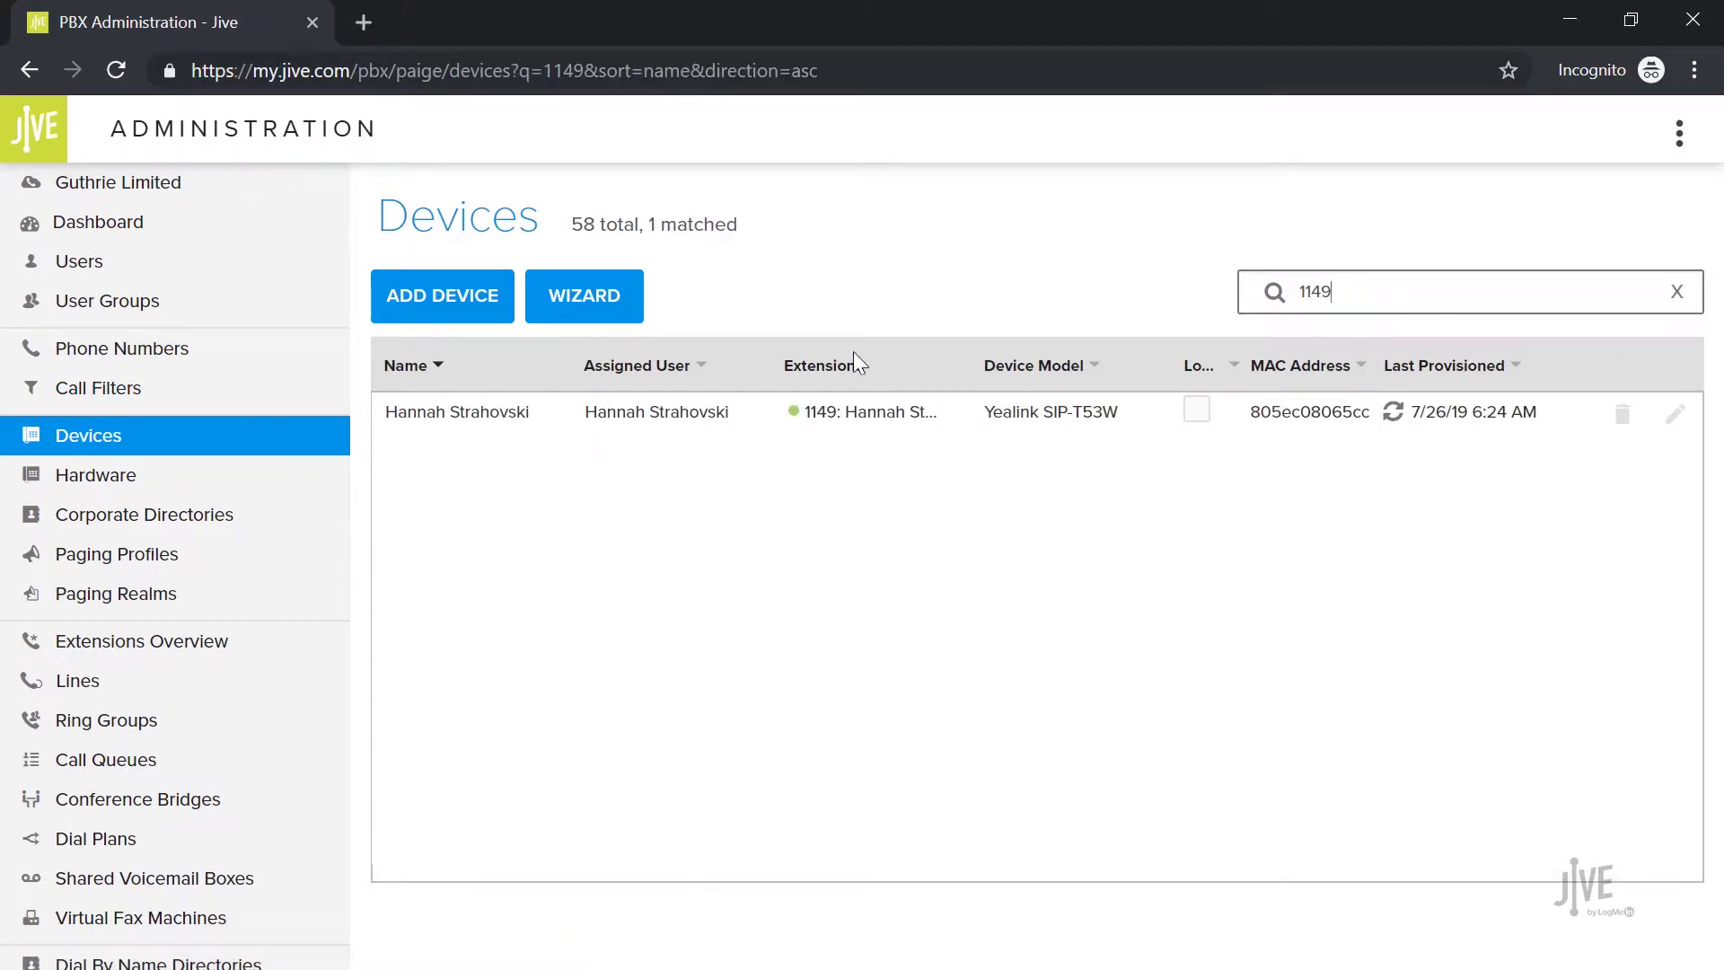
click(652, 418)
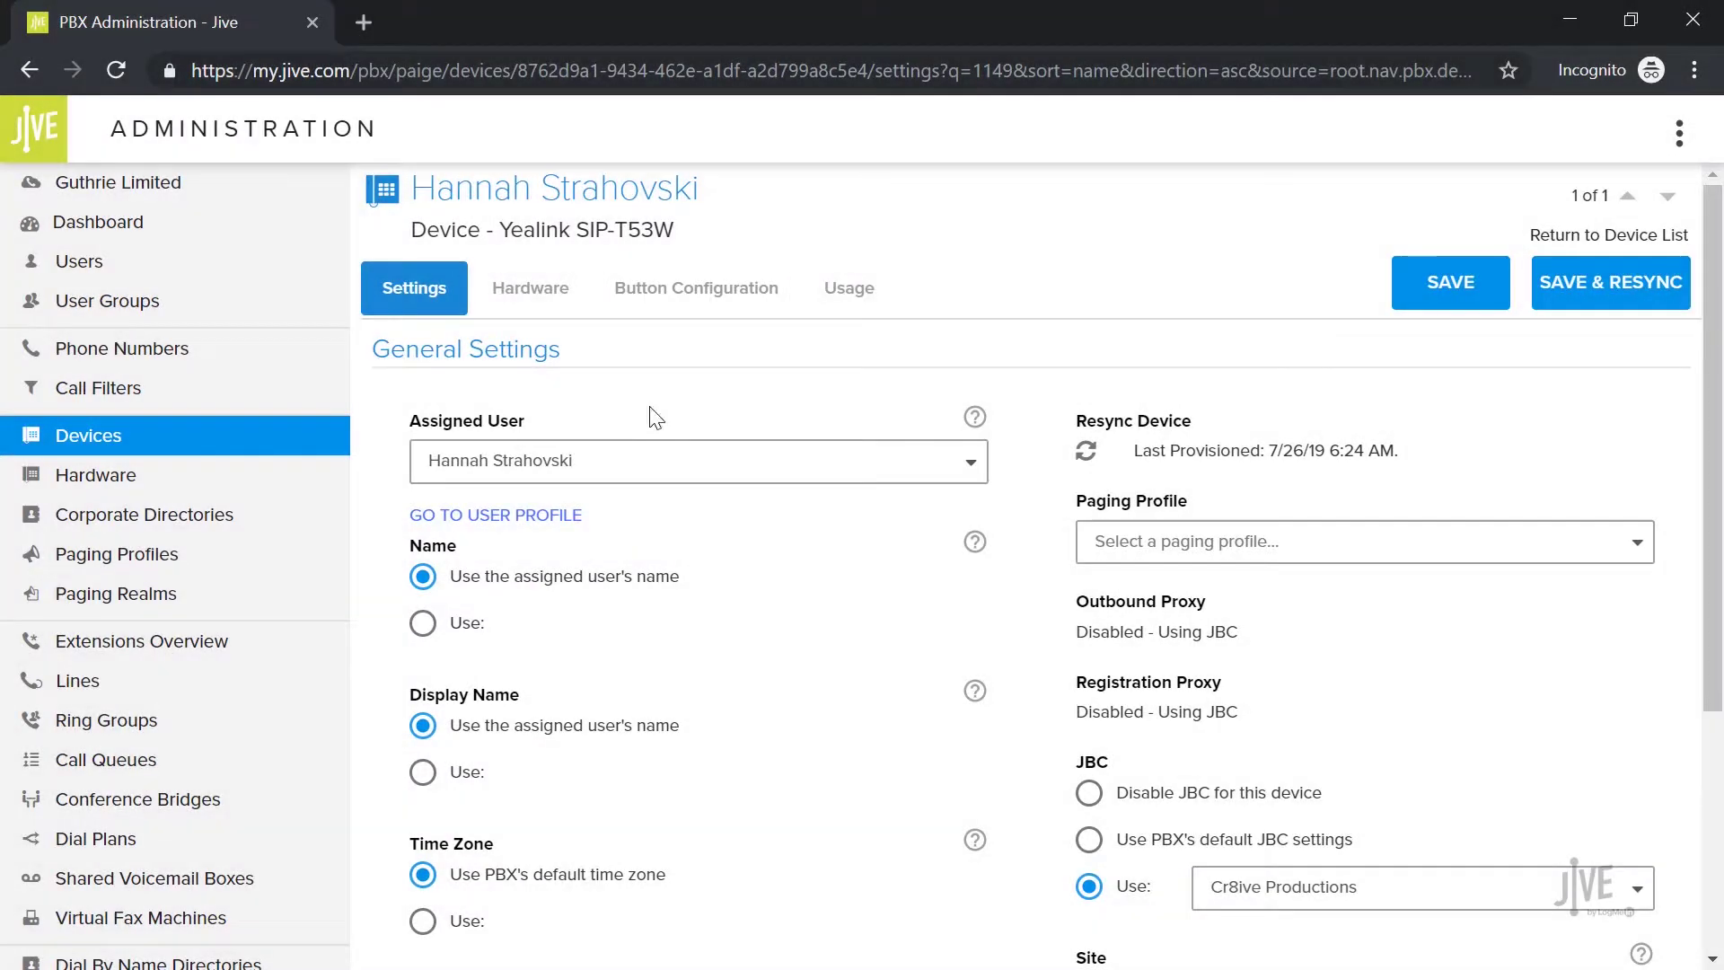
click(684, 300)
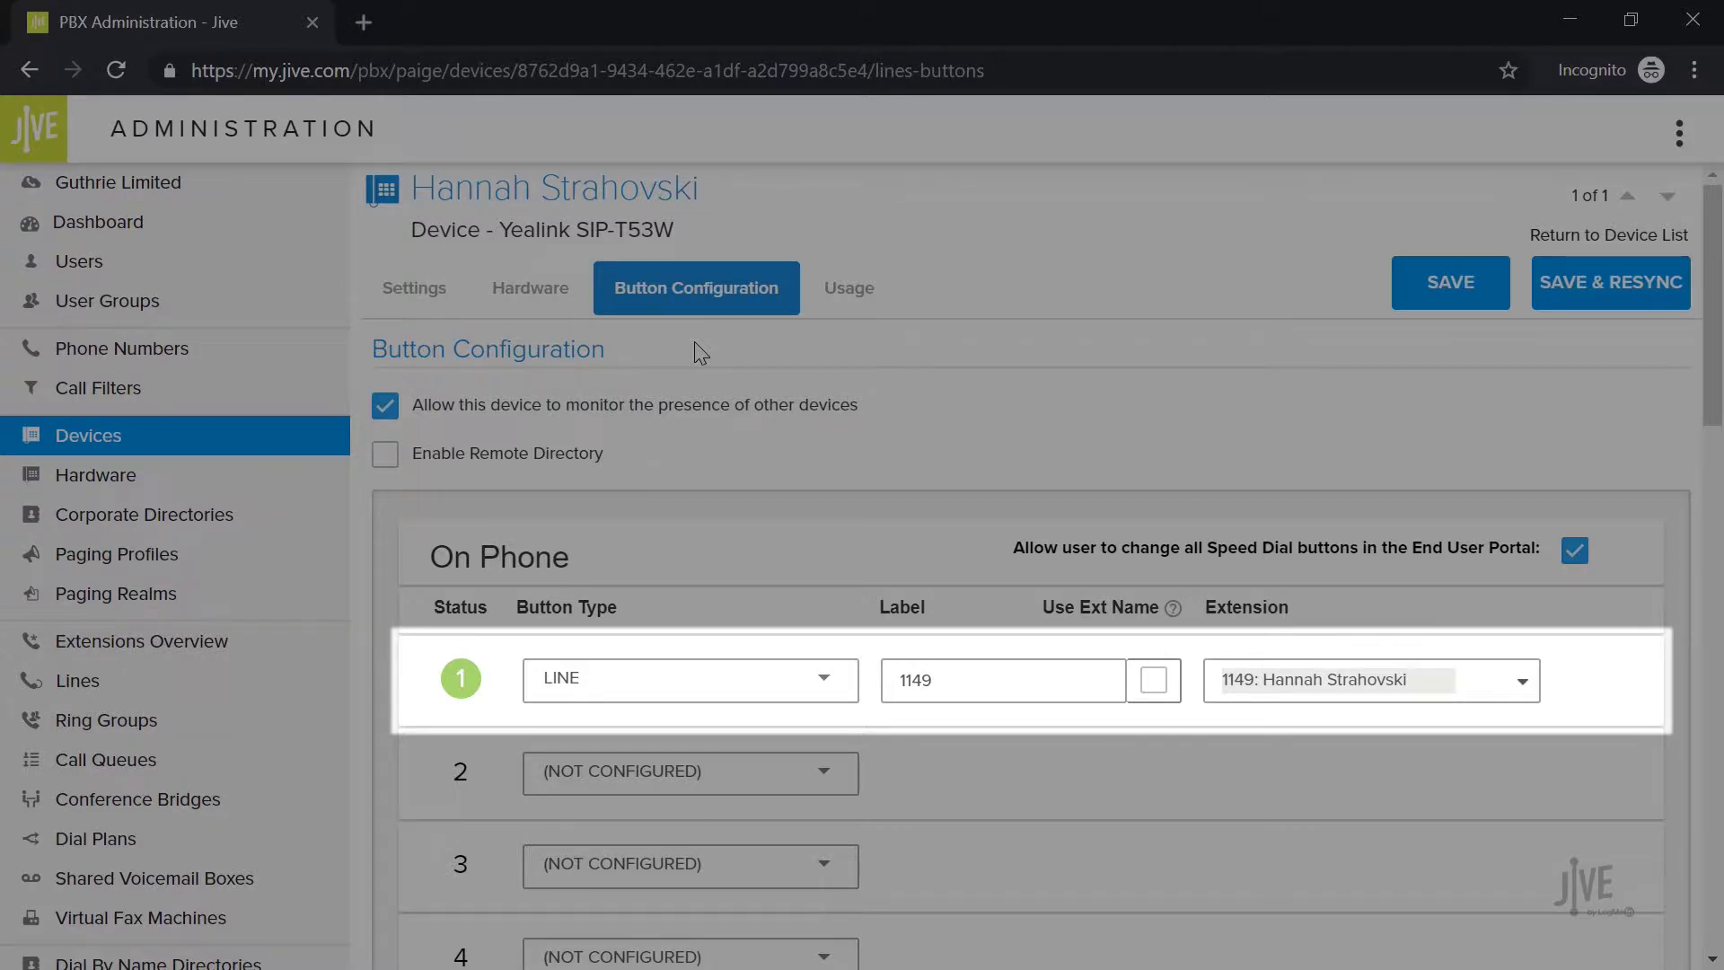
scroll(699, 395, down, 2)
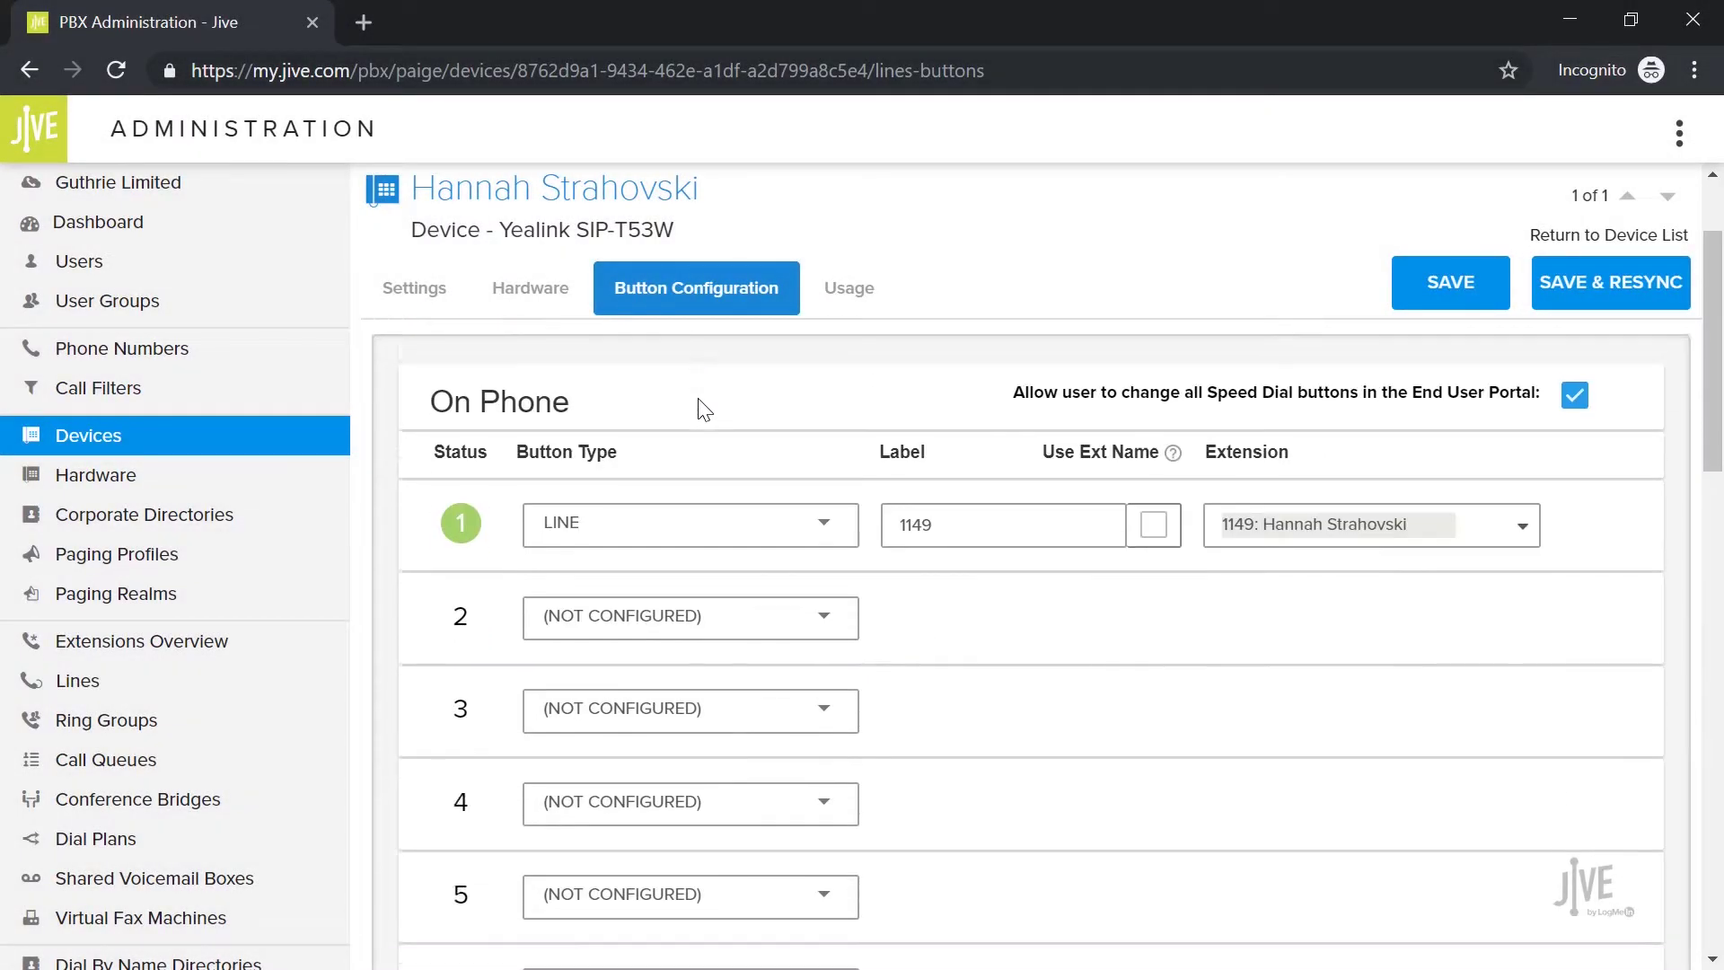
scroll(701, 406, down, 3)
scroll(714, 485, down, 2)
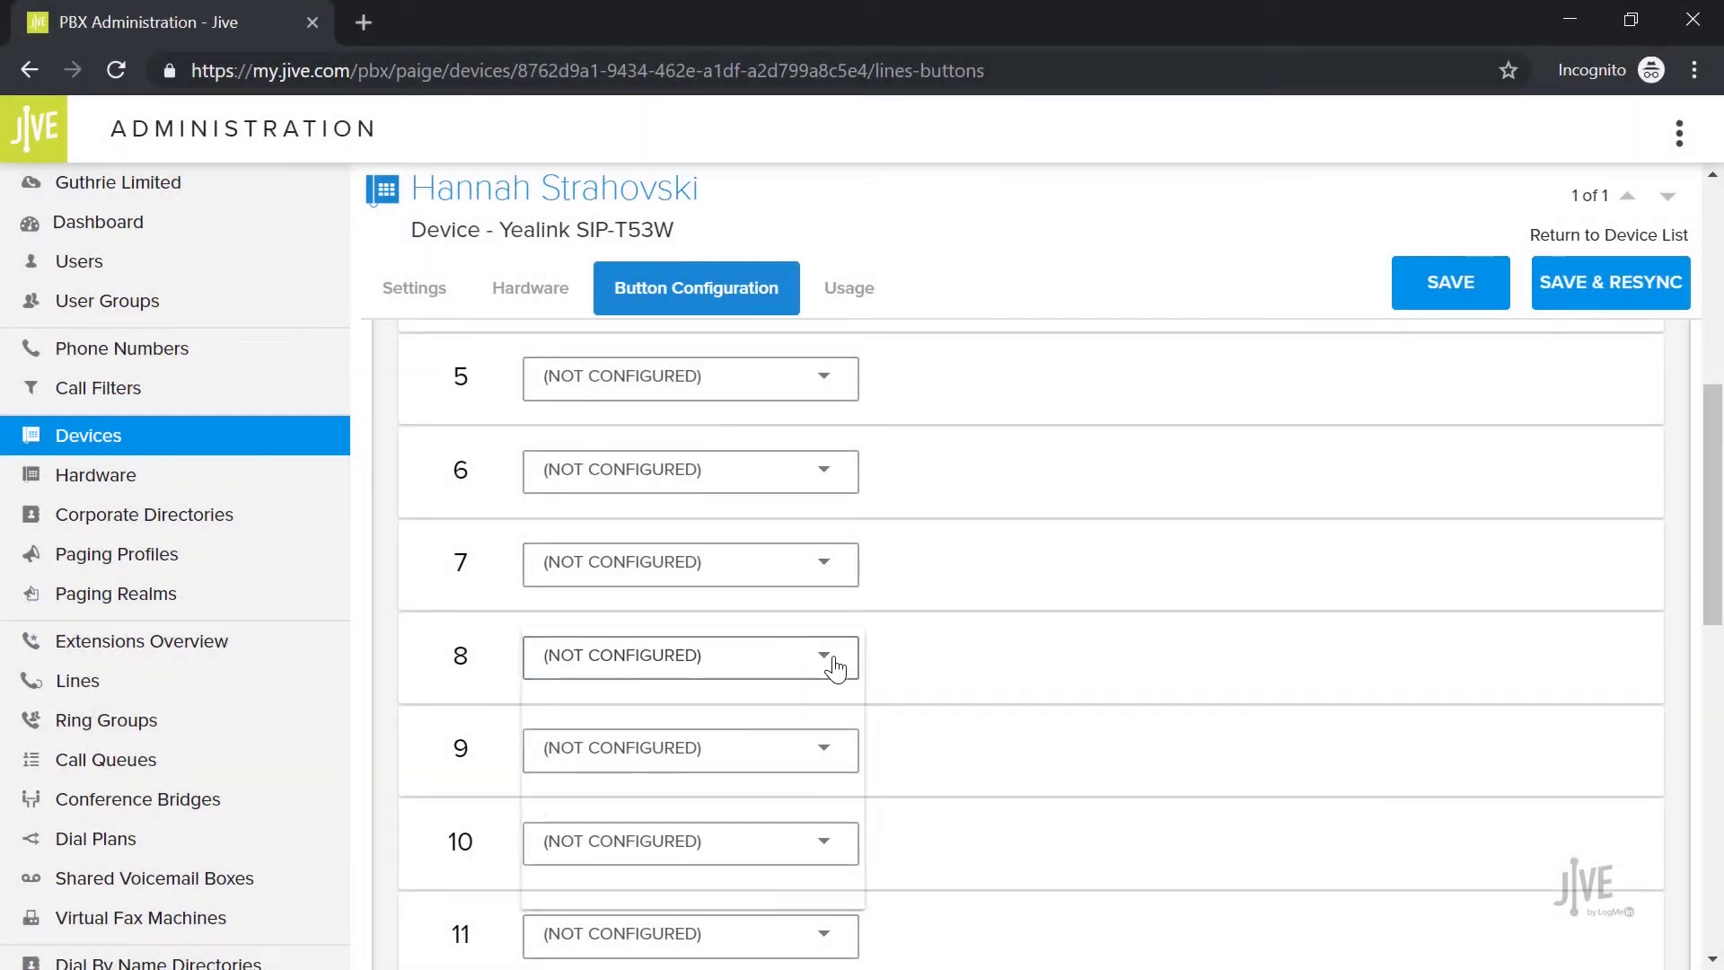
Make button 8 a Call Park key labelled CP8 on spot 8, then save and resync.
click(834, 663)
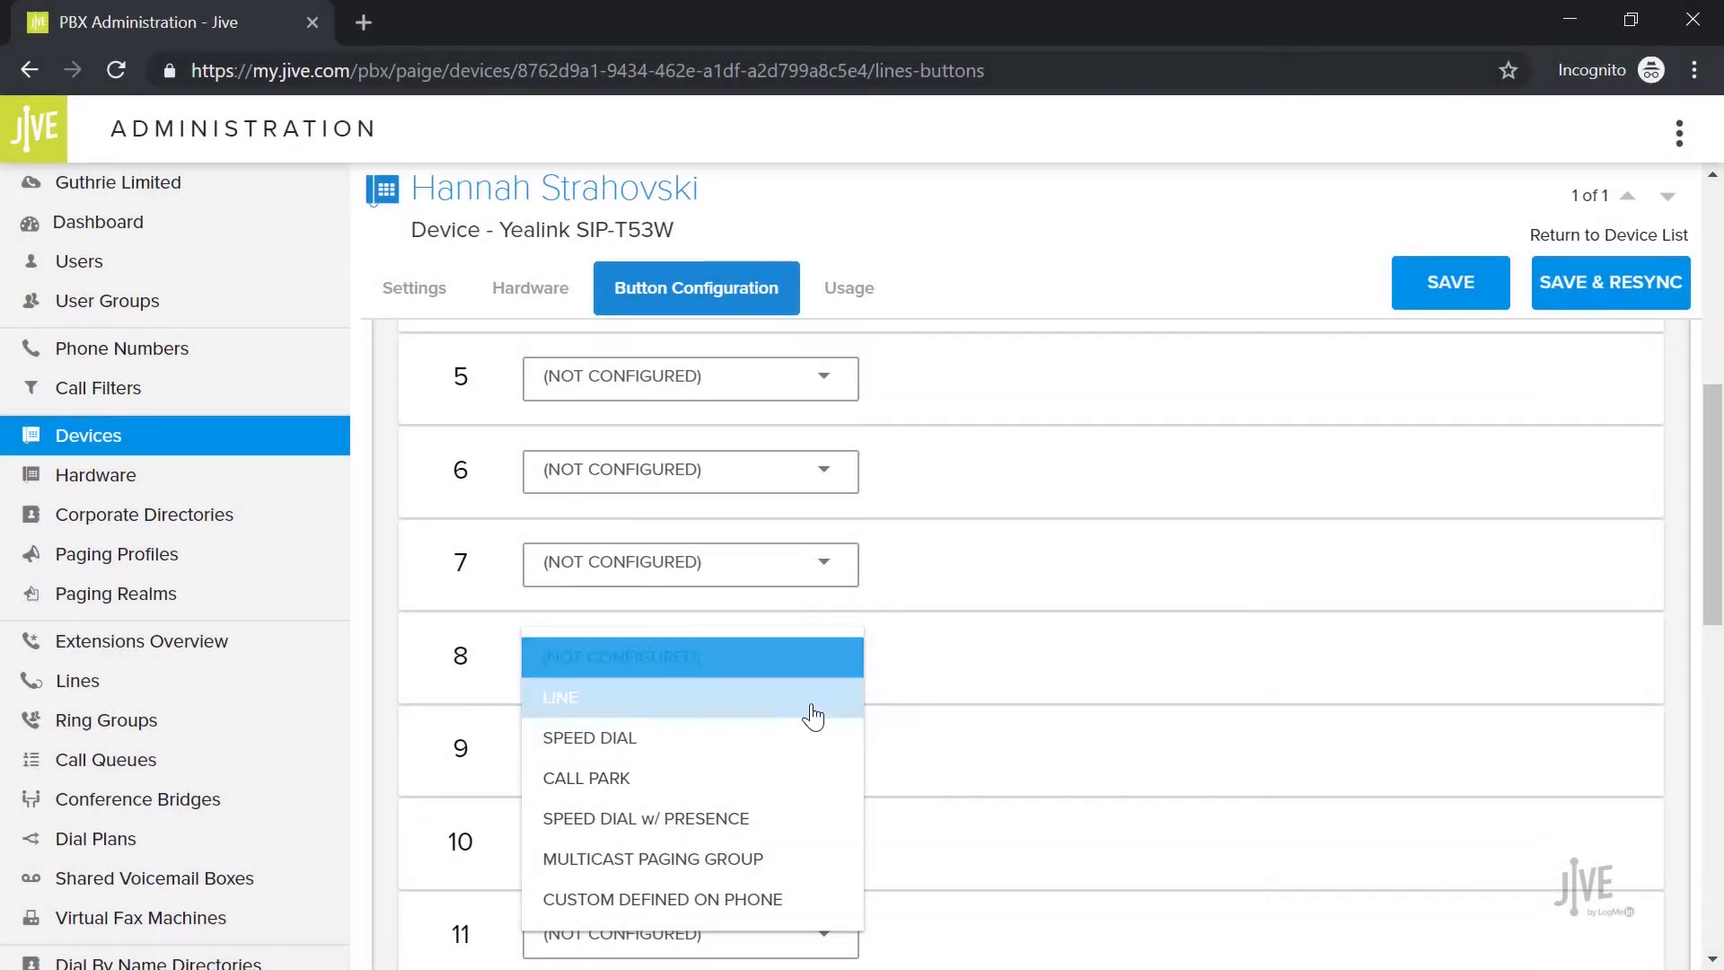
click(802, 780)
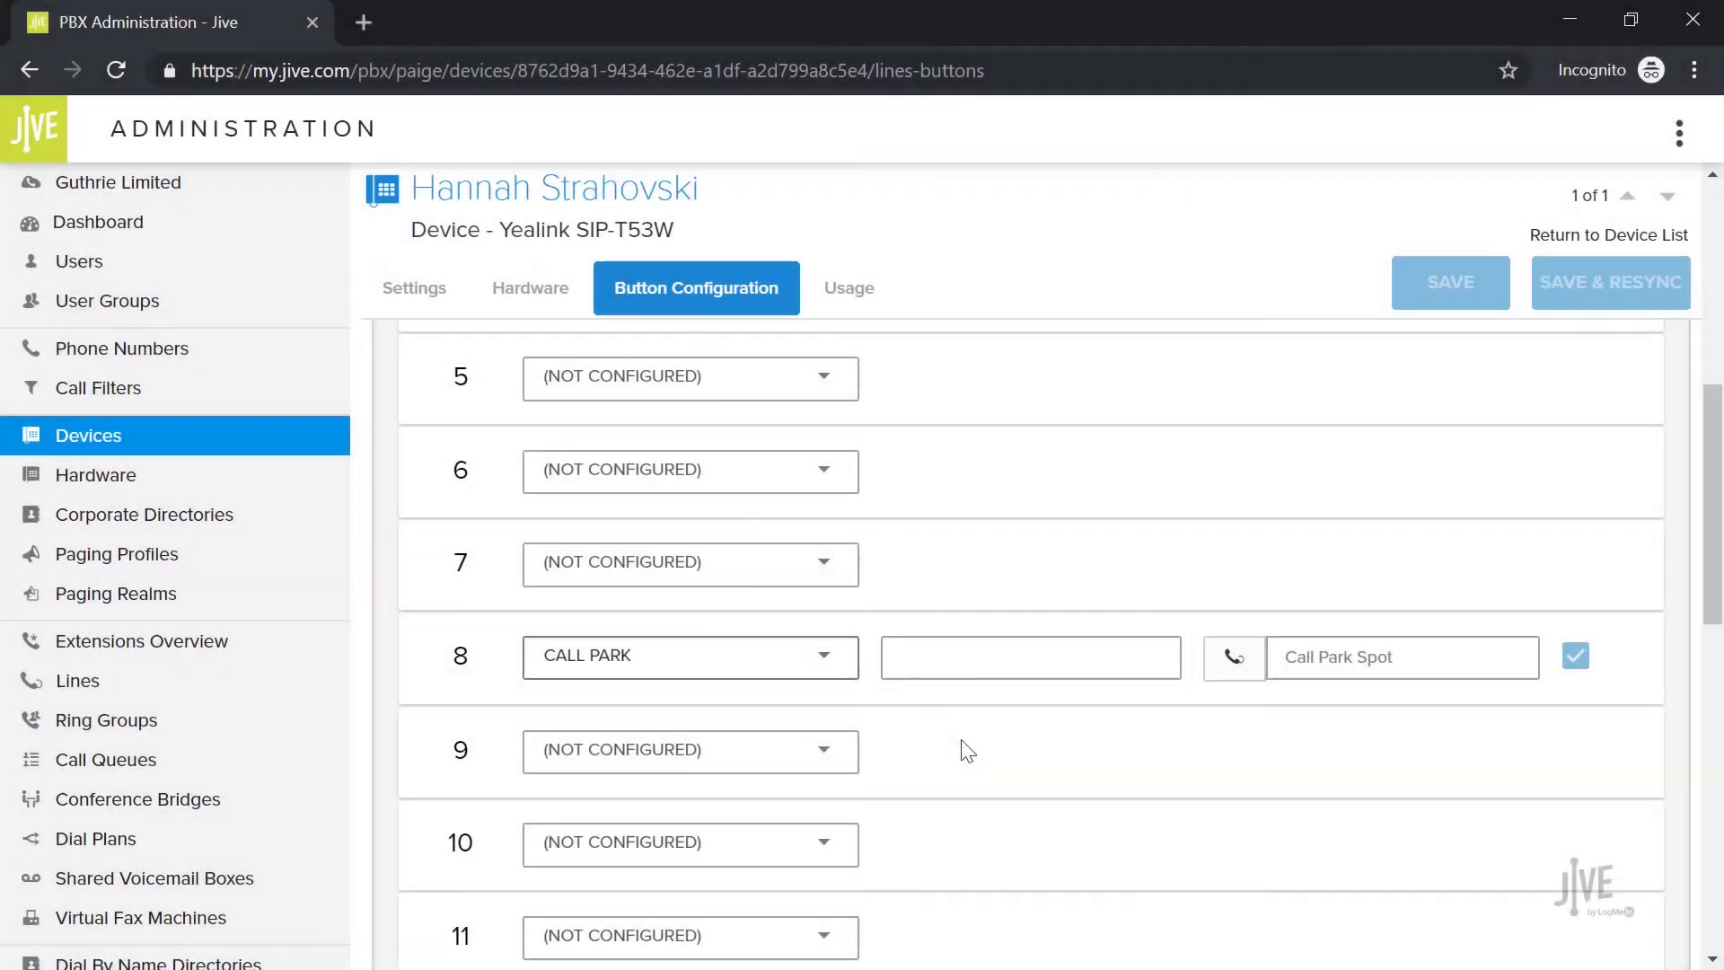
click(968, 662)
text(CP8)
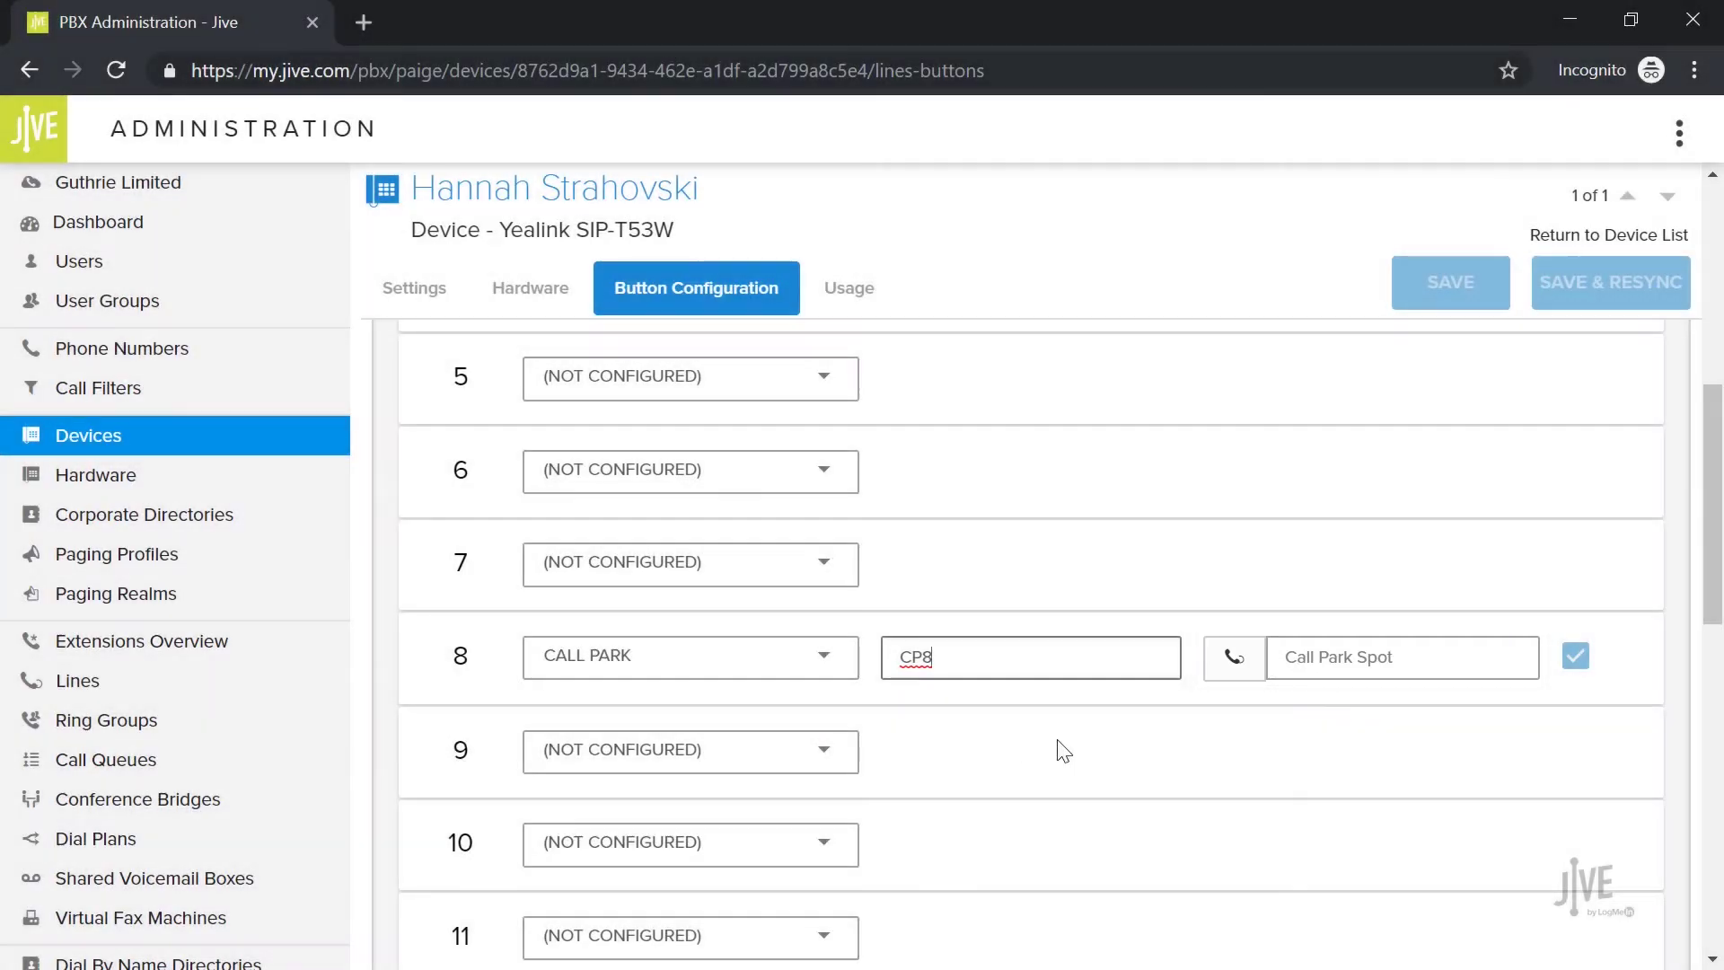
click(1293, 657)
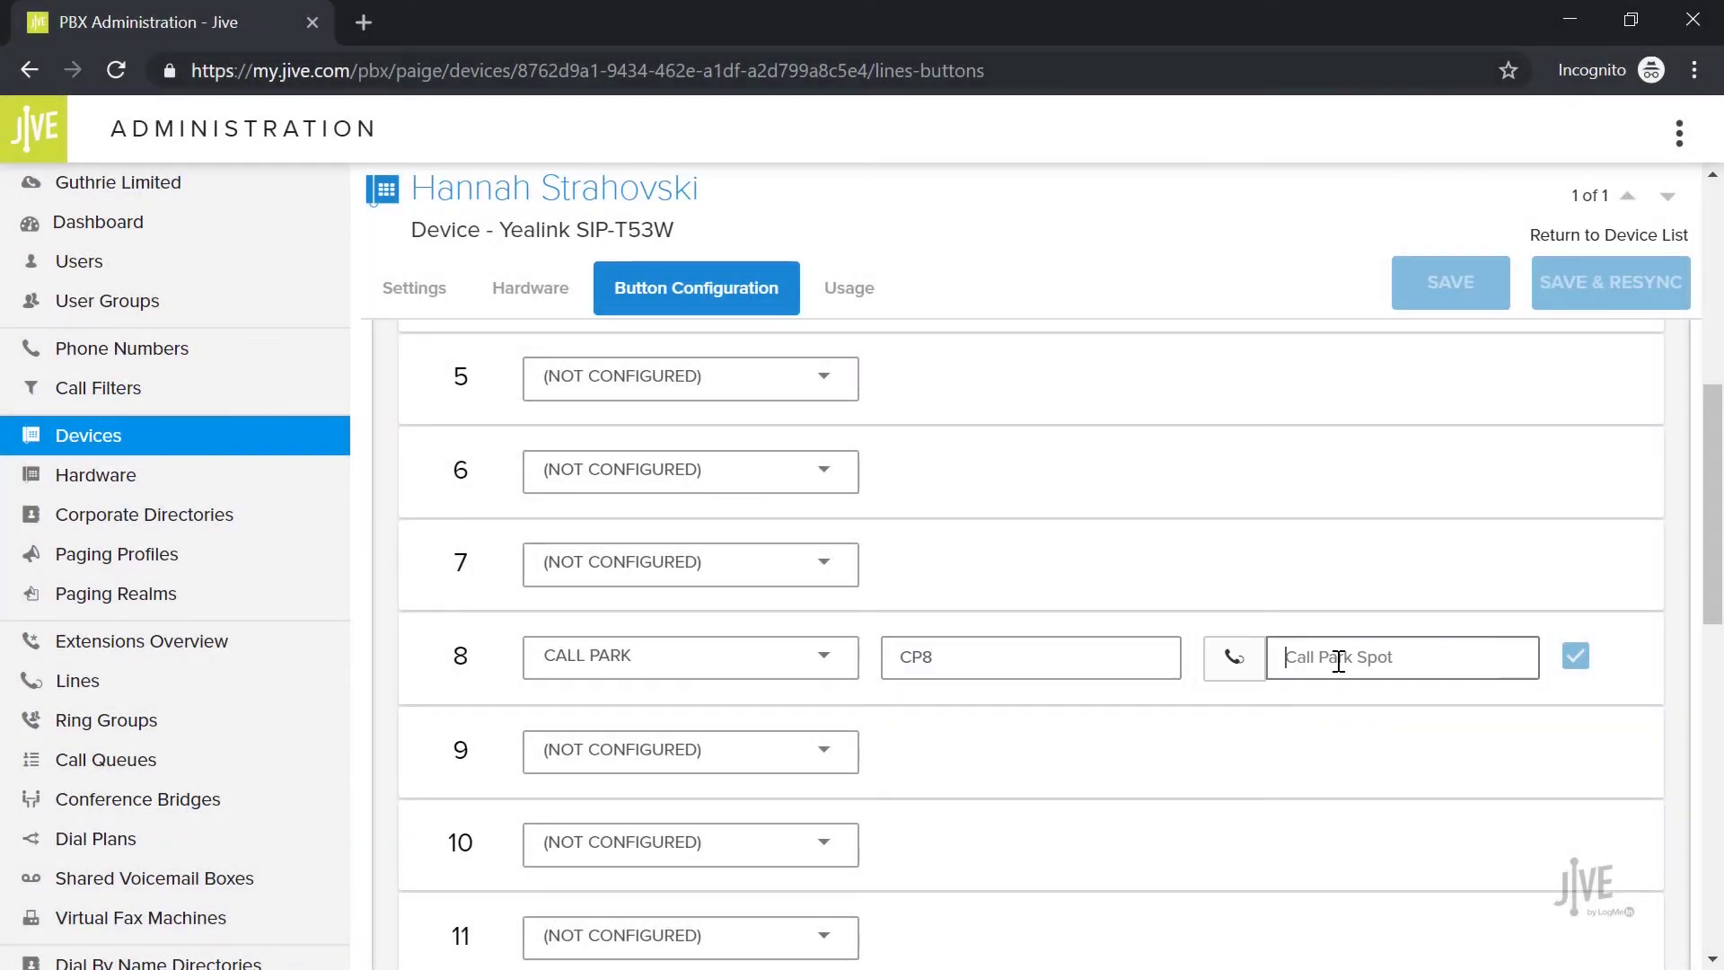
text(8)
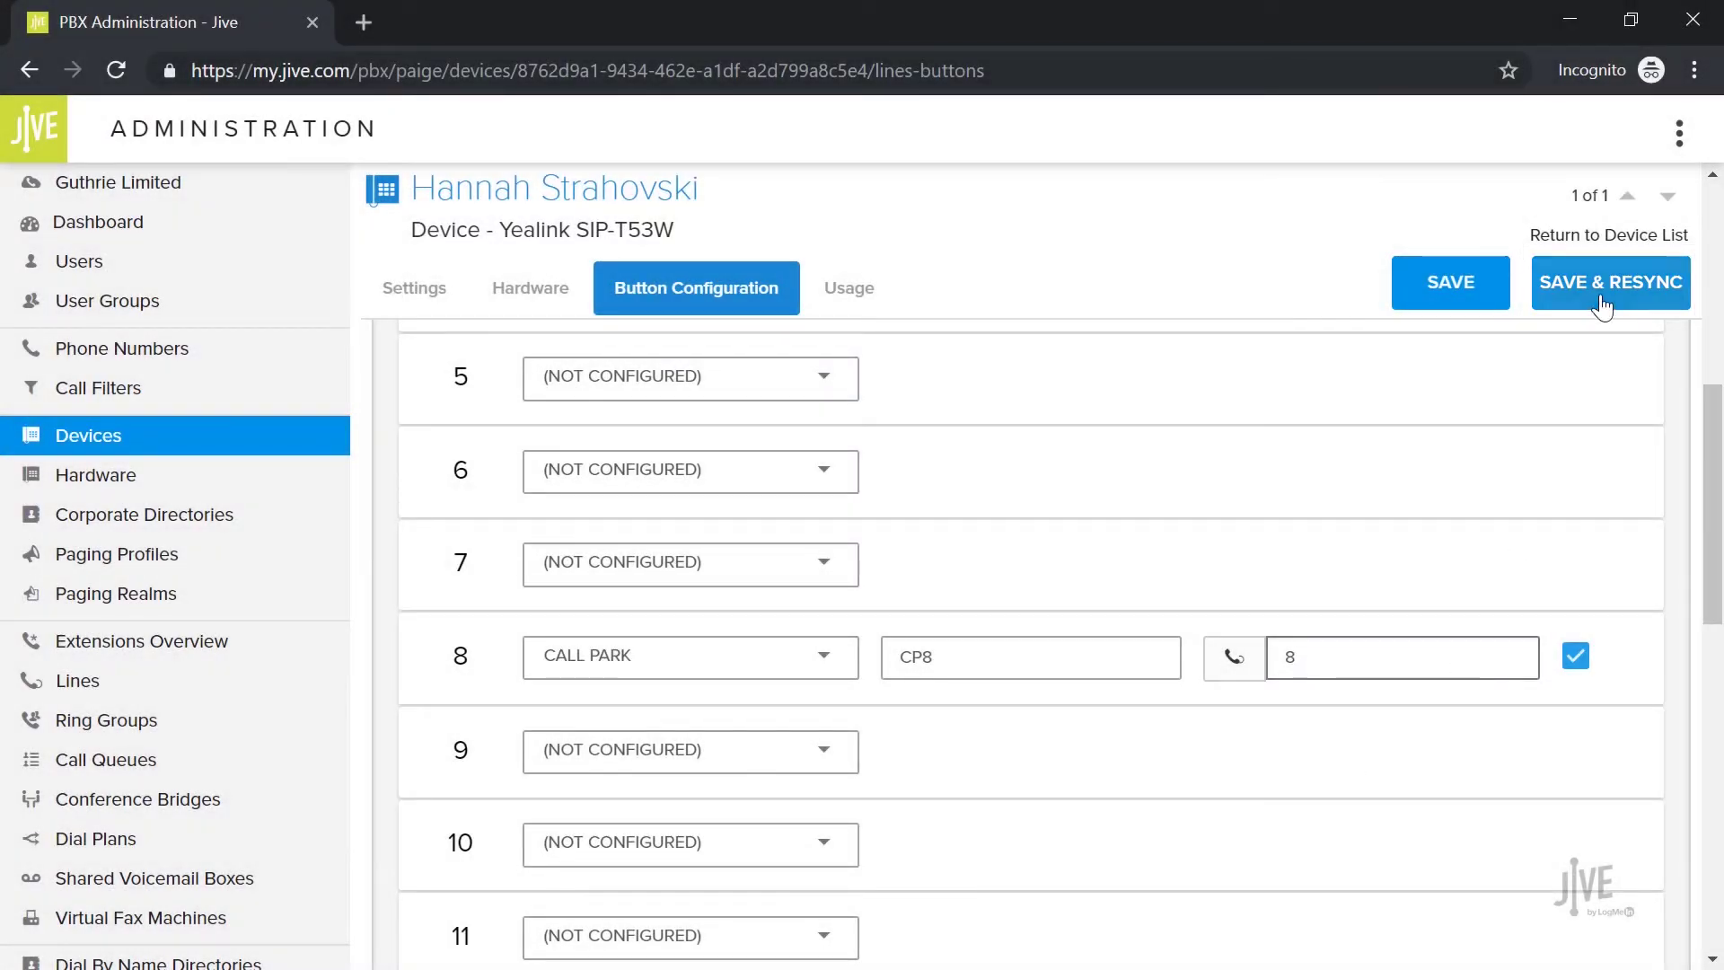
click(1602, 306)
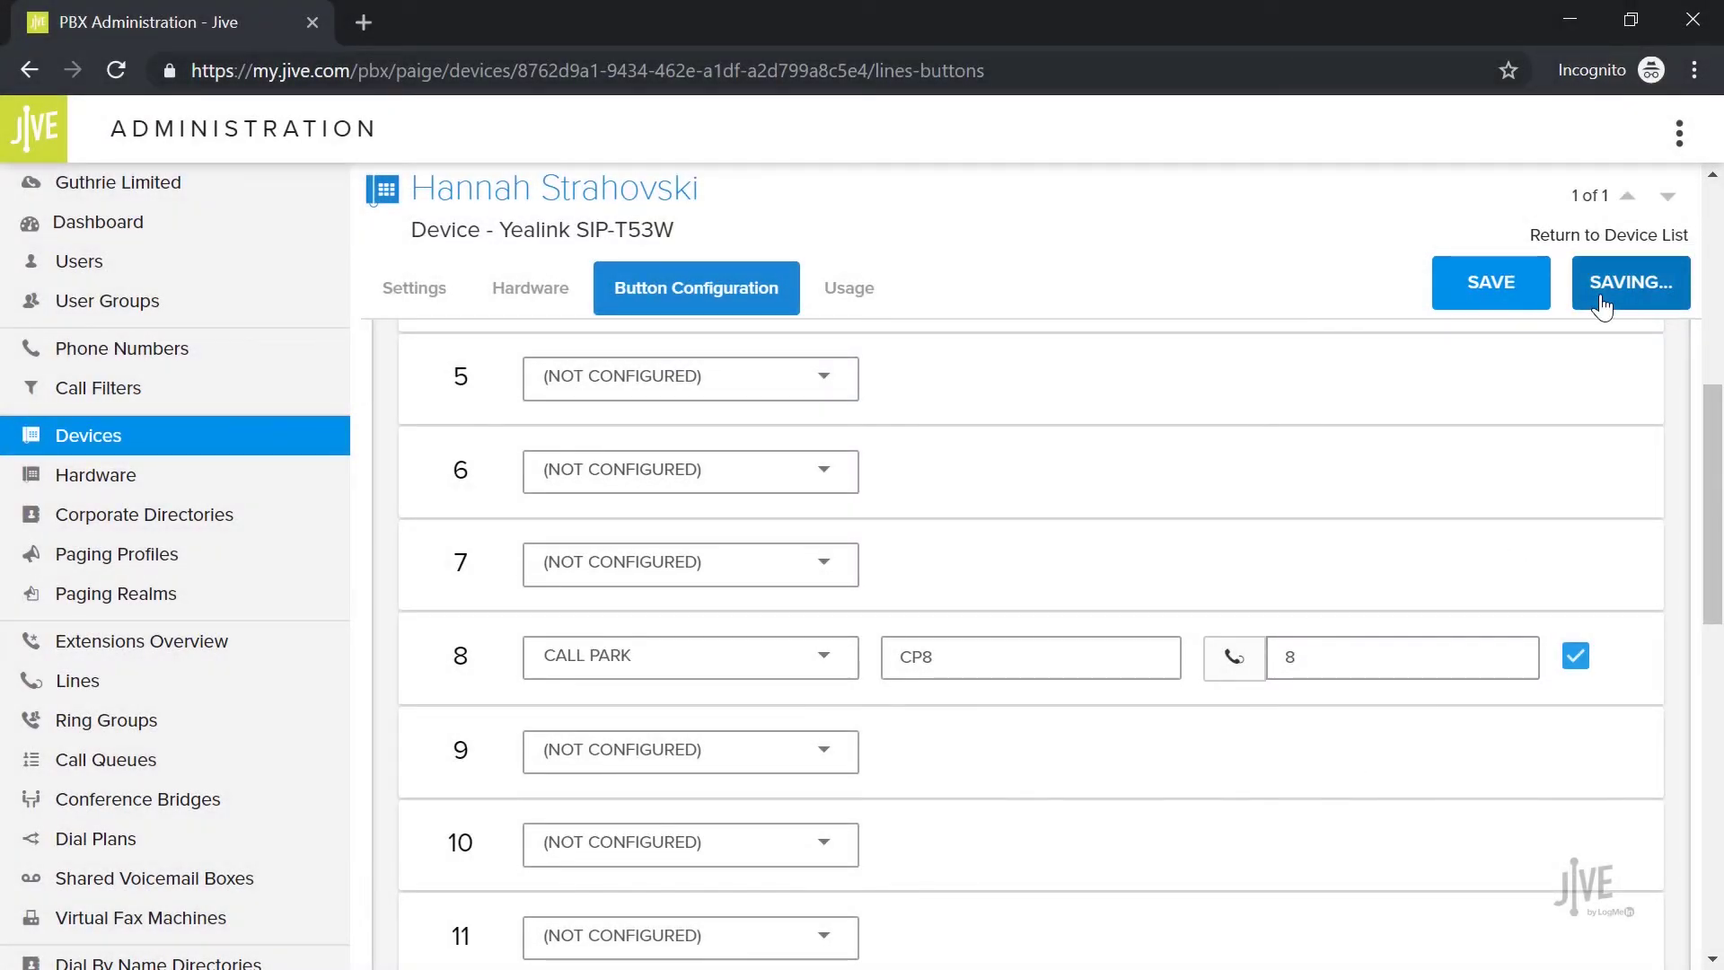